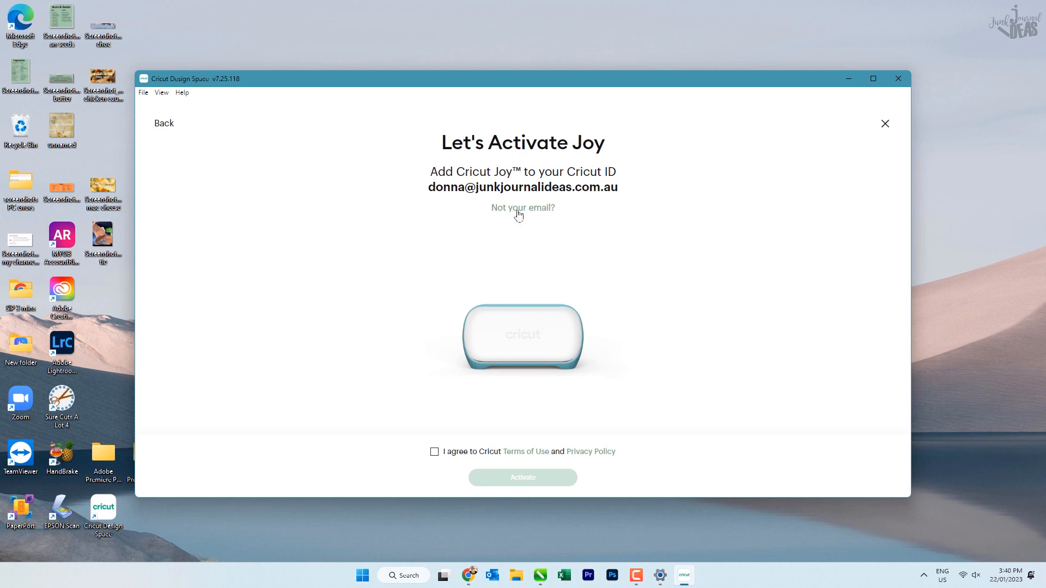
Activate the machine and advance through Prepare Workspace and Find an Outlet to Connect to Computer
click(445, 455)
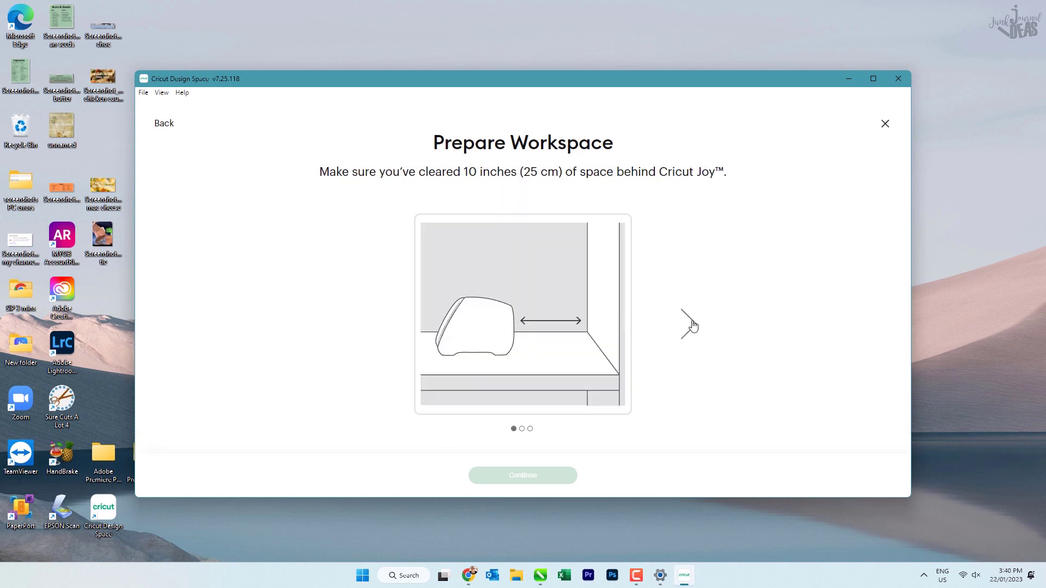
click(690, 325)
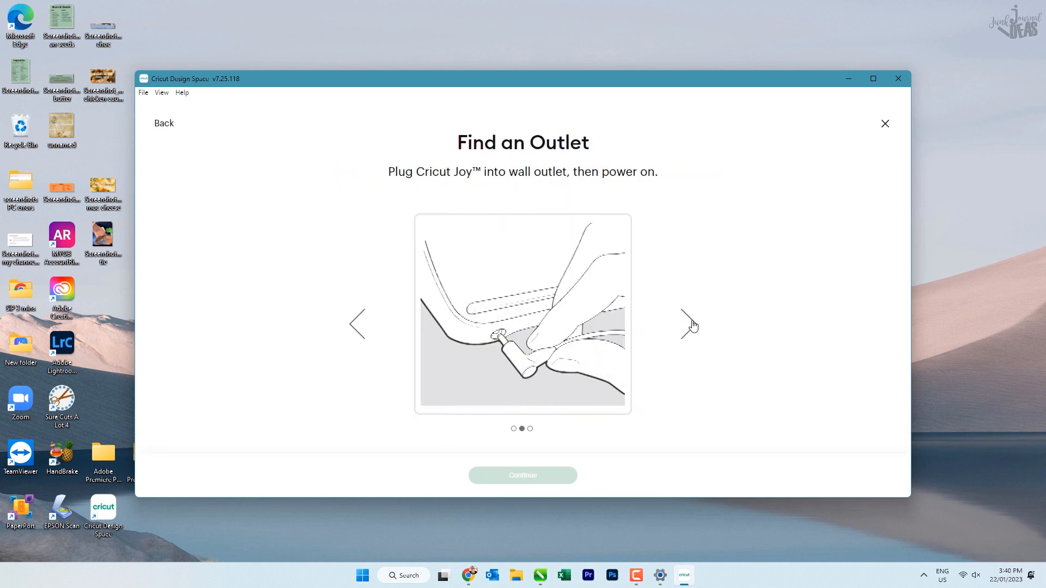
click(690, 324)
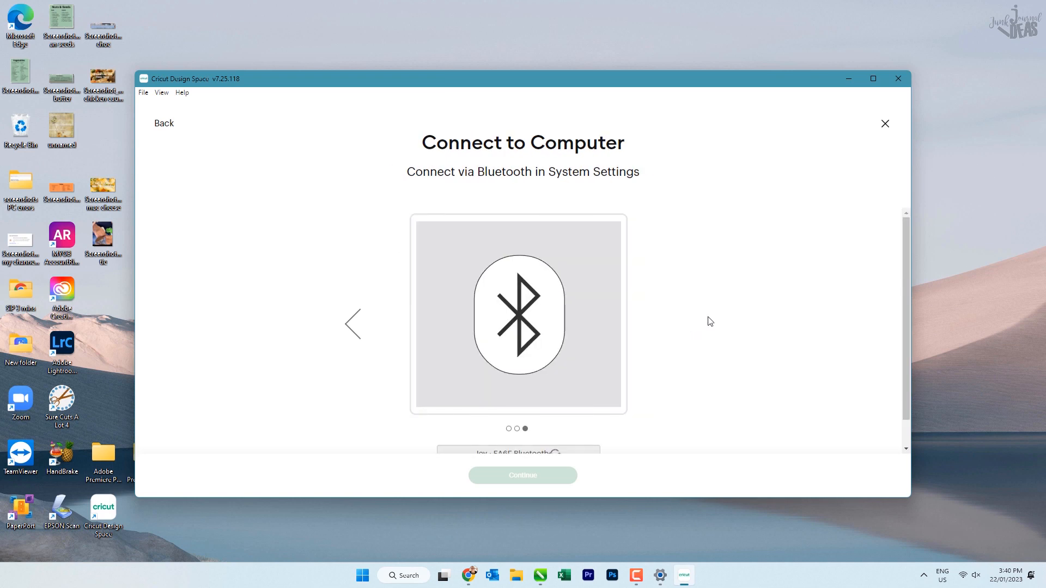
scroll(708, 320, down, 1)
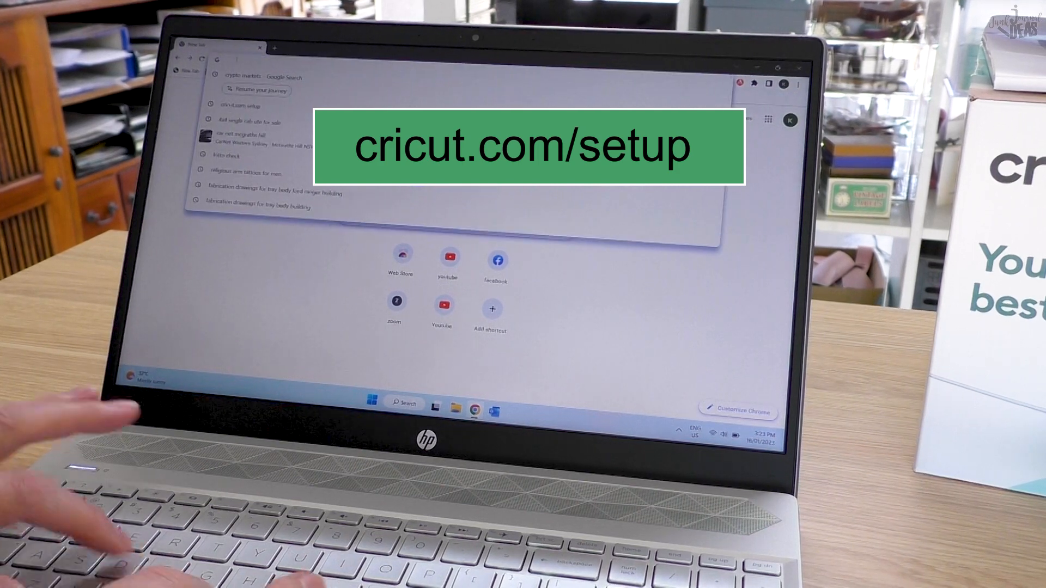
text(design.cri)
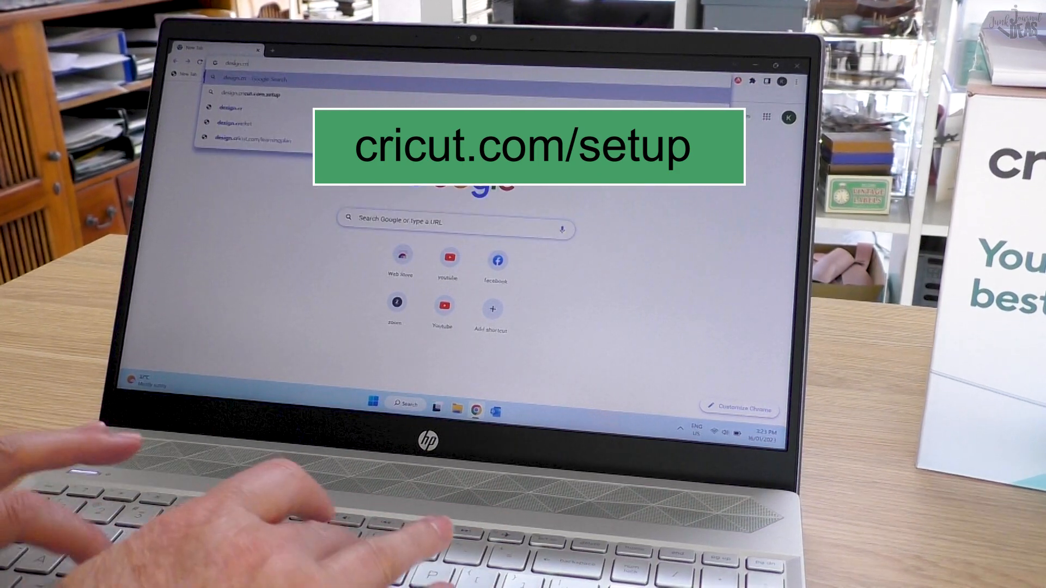
text(cut.)
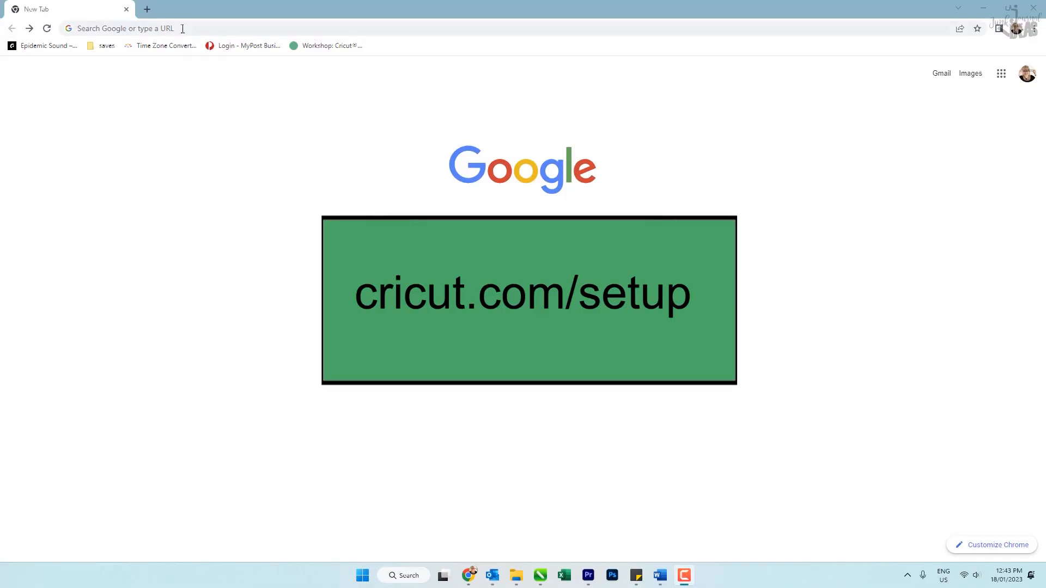
Go to cricut.com/setup in Chrome's address bar
click(181, 28)
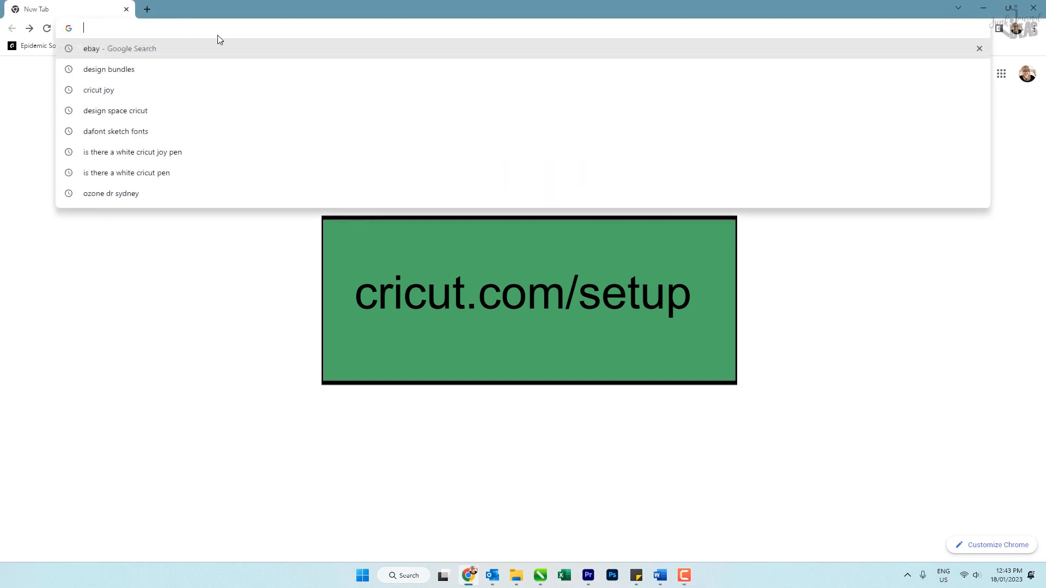
text(cricu)
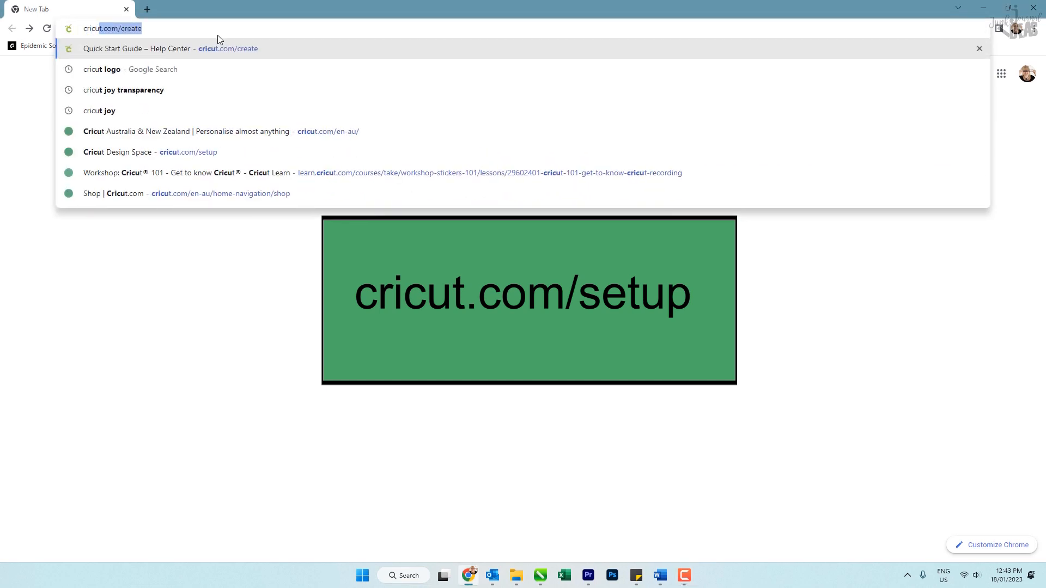
text(t)
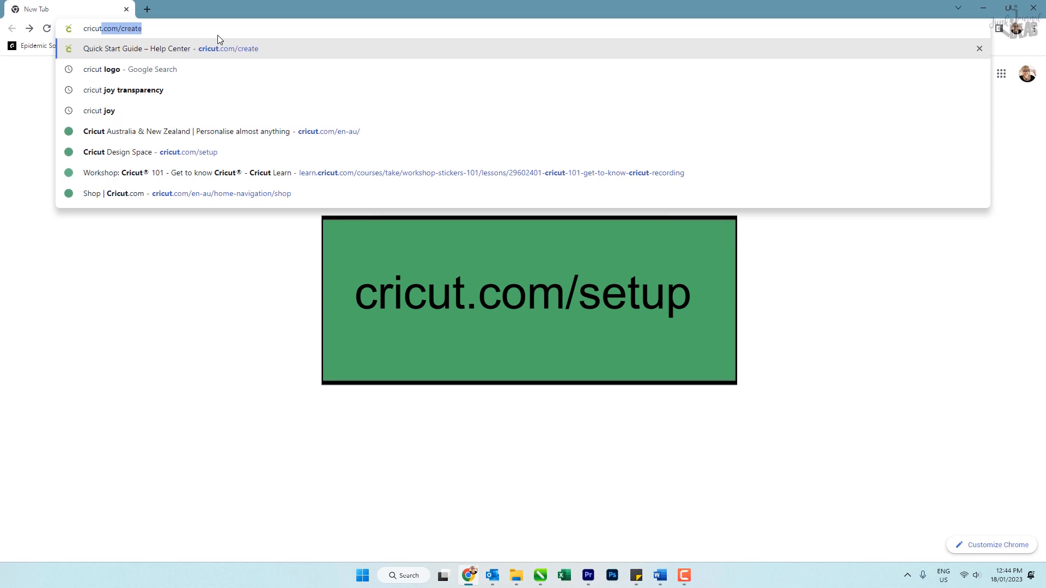
text(t.com)
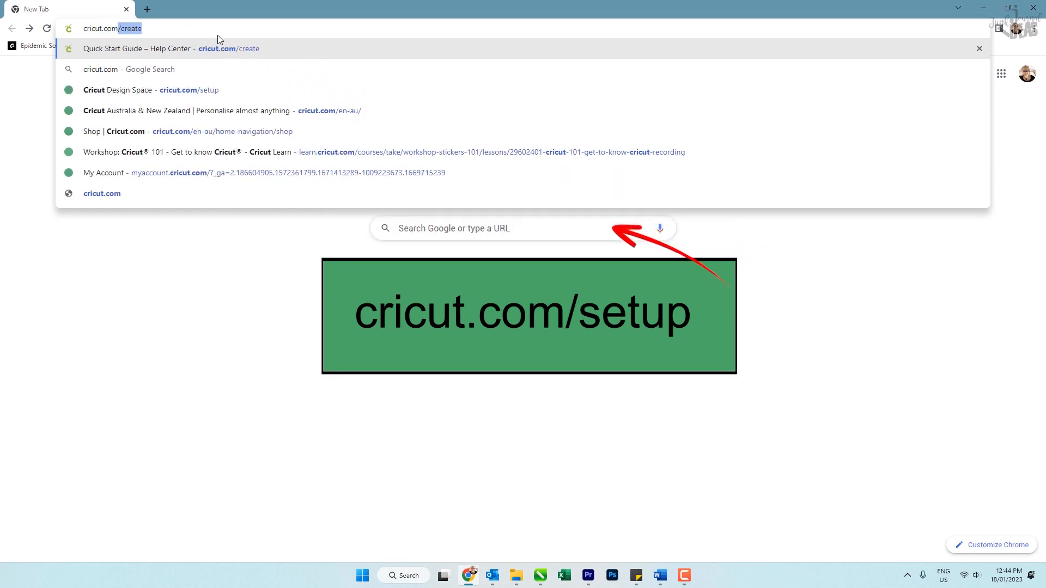
text(/setup)
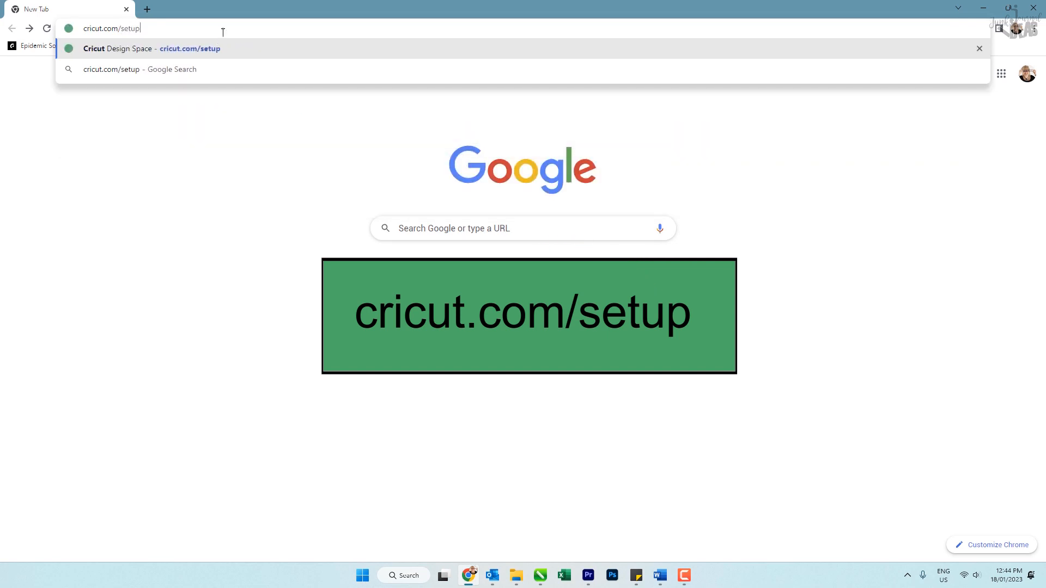
key(Return)
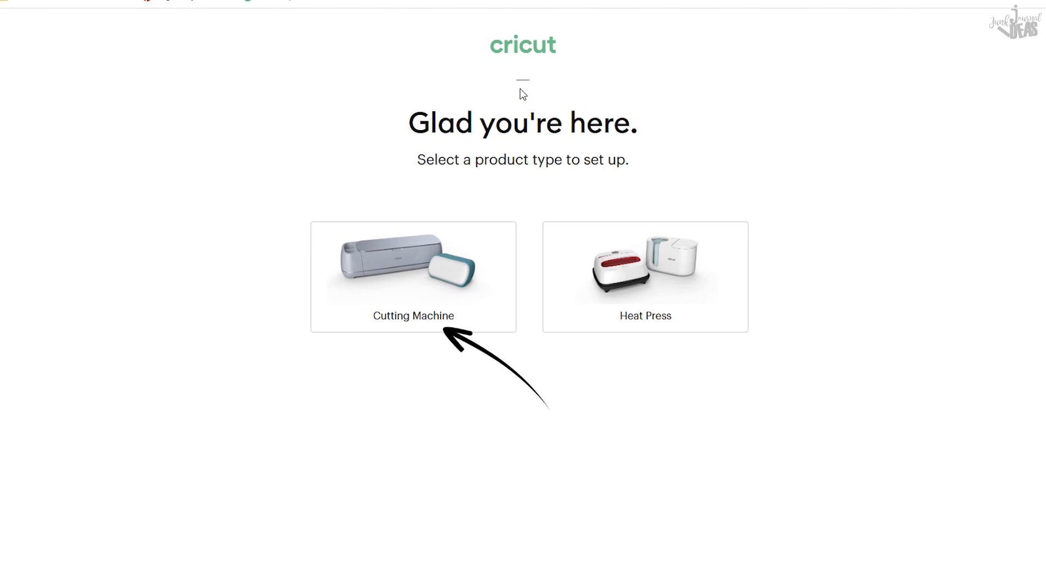
Choose Cutting Machine, Cricut Joy, accept the terms and download Design Space for Windows
click(459, 281)
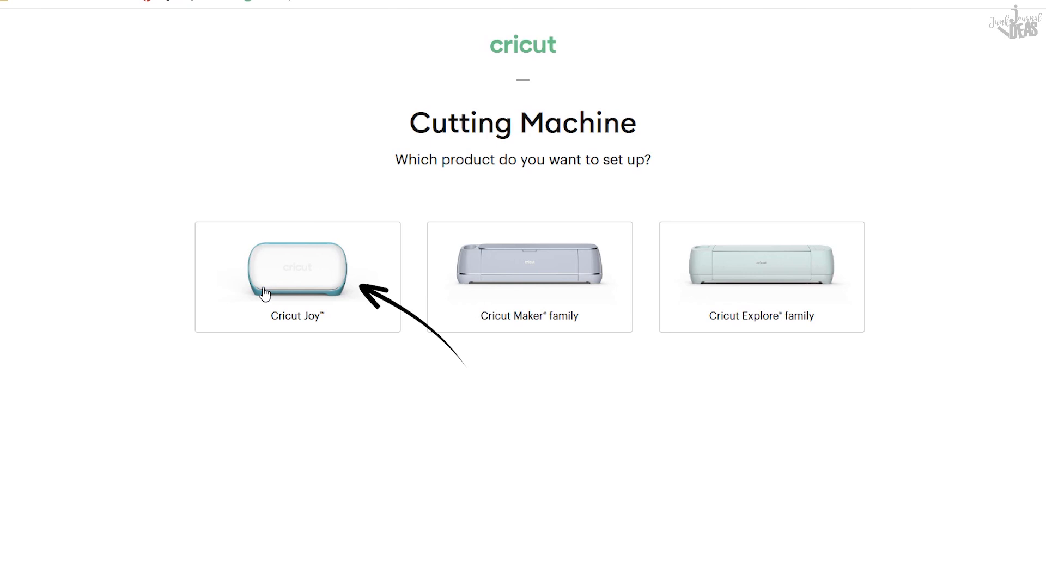
click(292, 284)
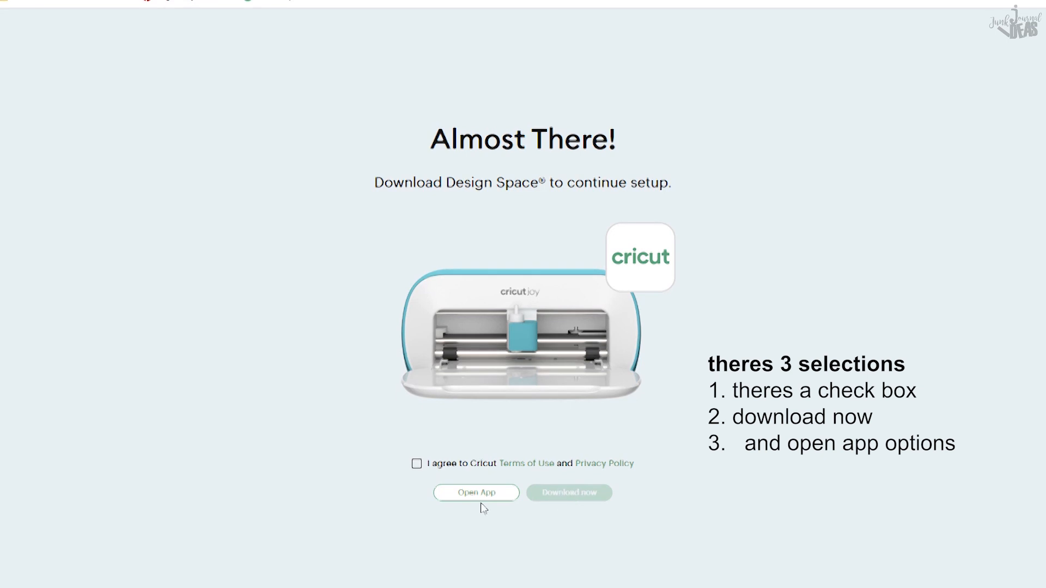
click(415, 466)
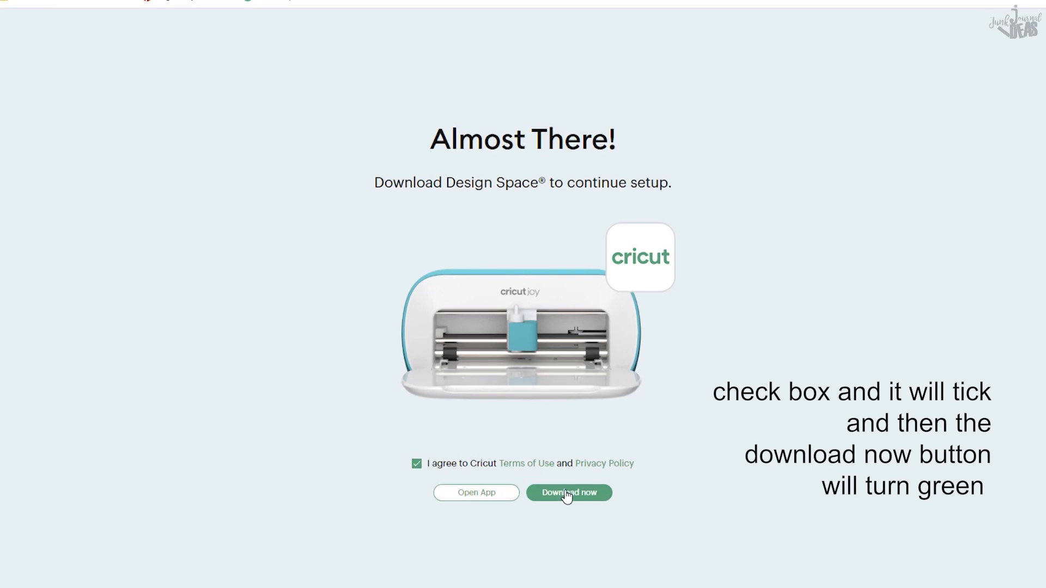
click(560, 463)
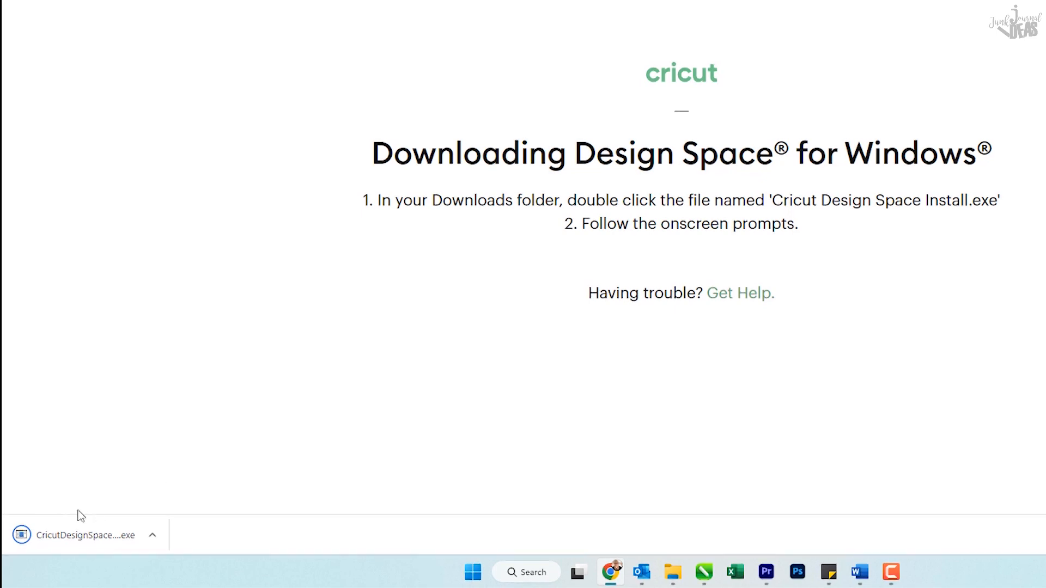
Run the downloaded CricutDesignSpace installer from Chrome's download bar
click(22, 536)
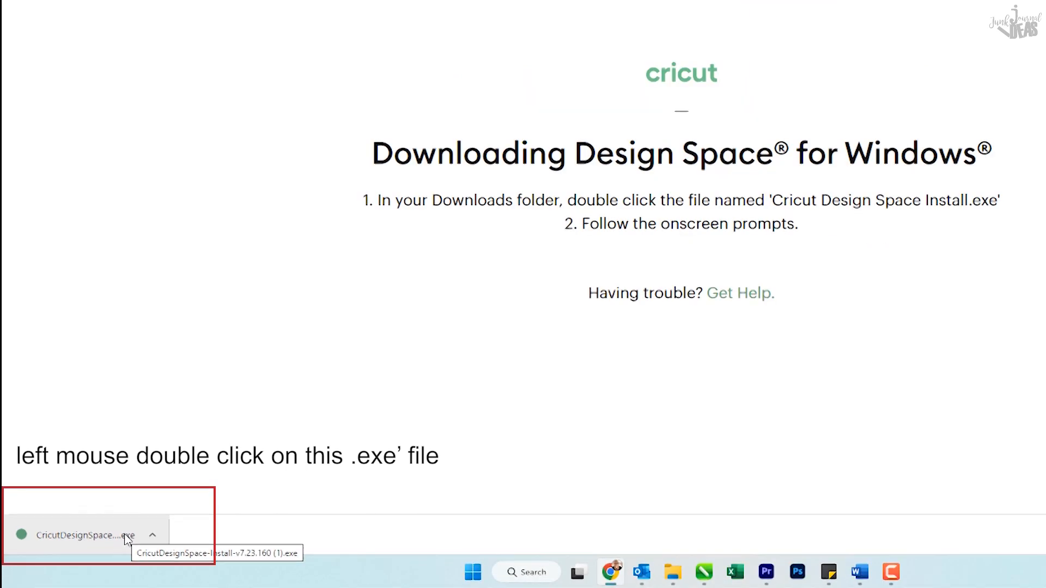
double_click(126, 538)
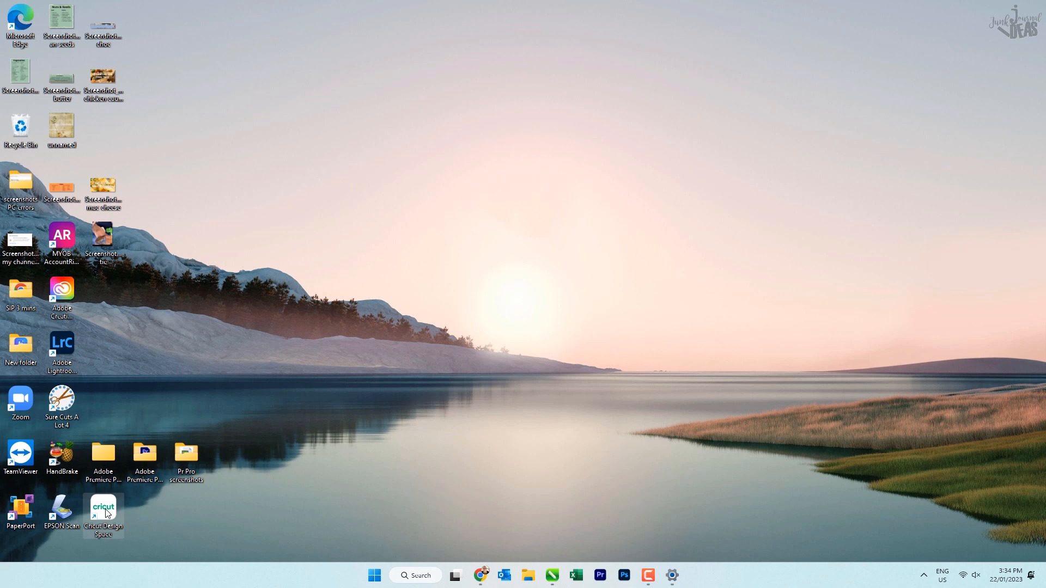
Launch Cricut Design Space from its desktop shortcut
double_click(105, 513)
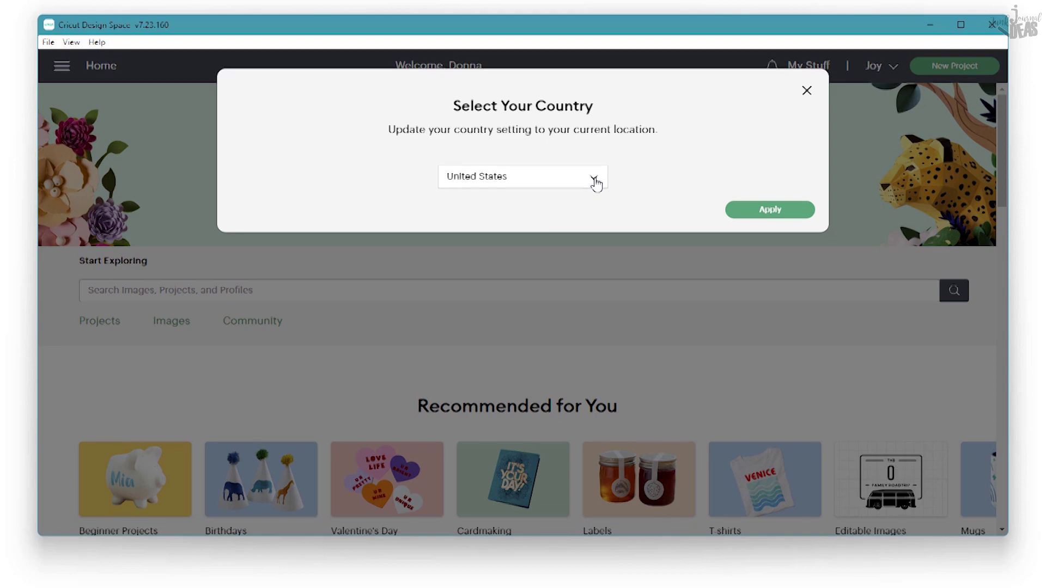
Choose Australia from the country list and apply it
click(581, 204)
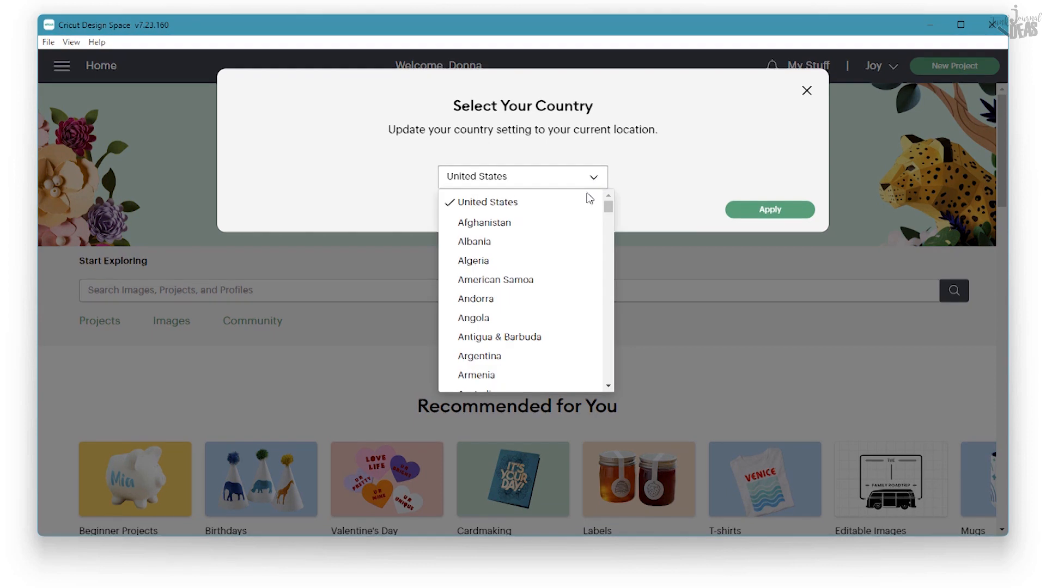
scroll(571, 229, down, 3)
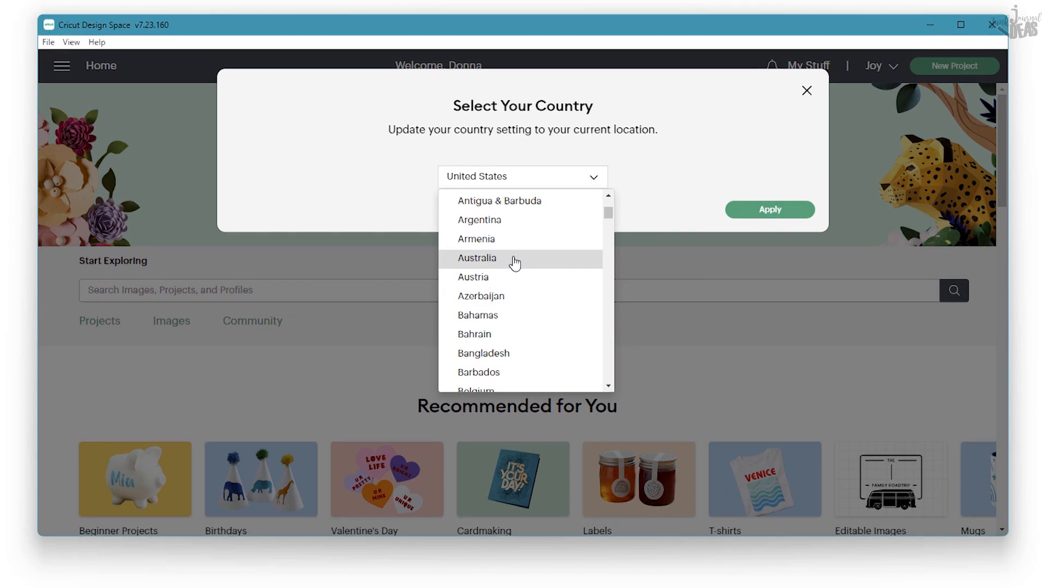
click(511, 260)
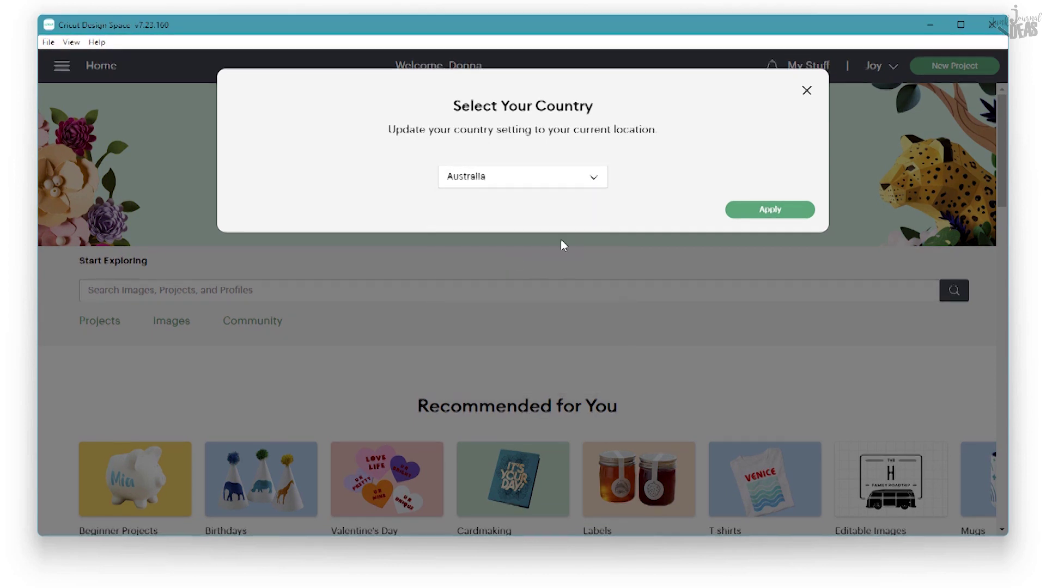
click(769, 210)
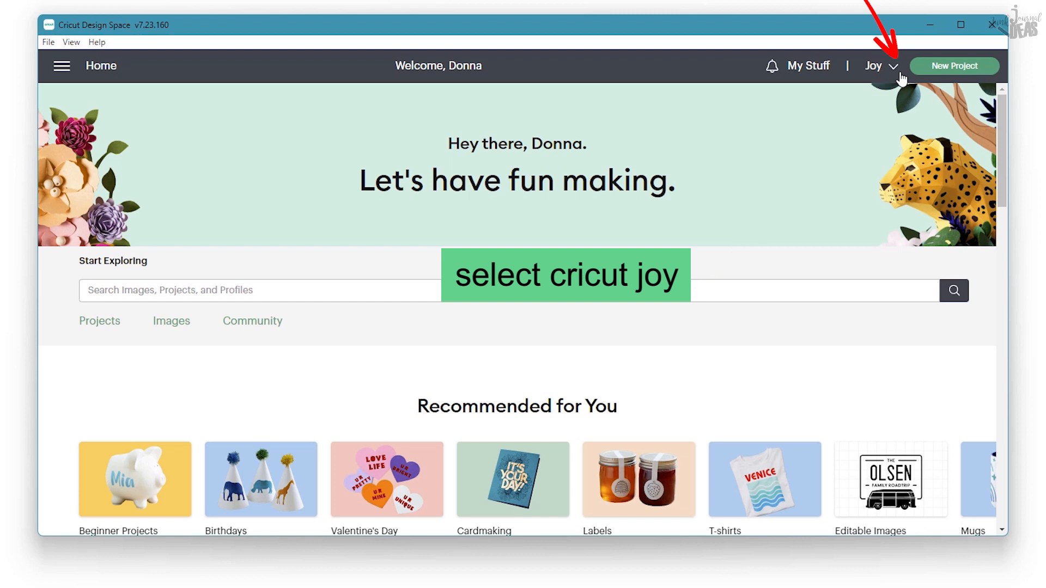
Set the header machine to Cricut Joy and show the main menu listing Country: Australia
click(893, 69)
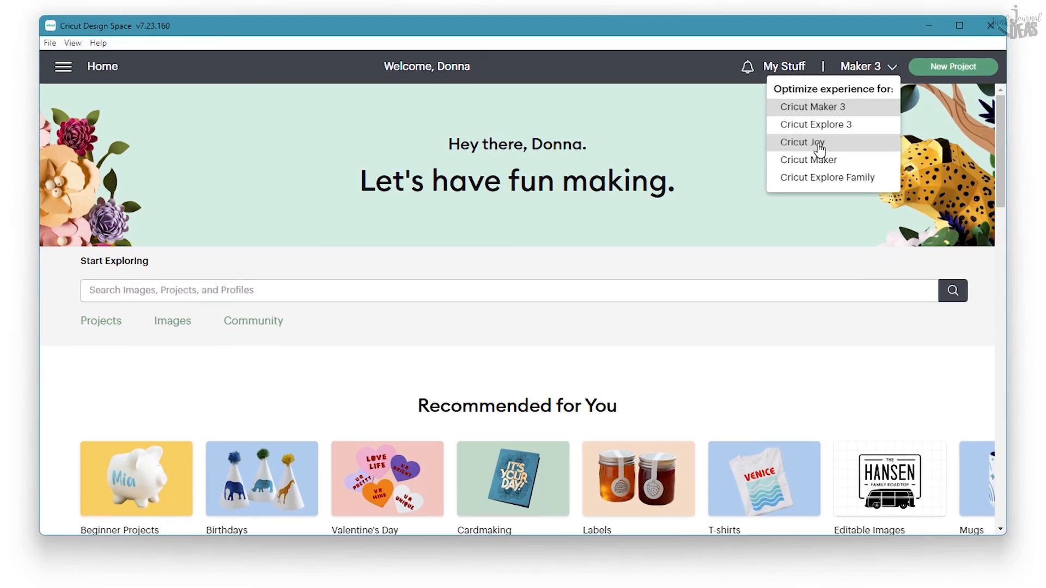
click(820, 144)
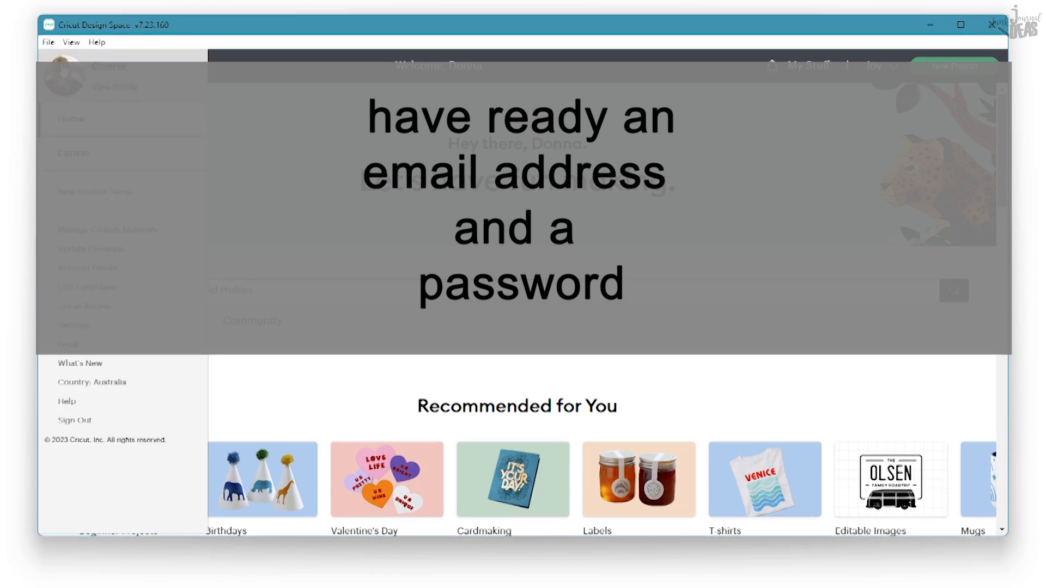
click(61, 67)
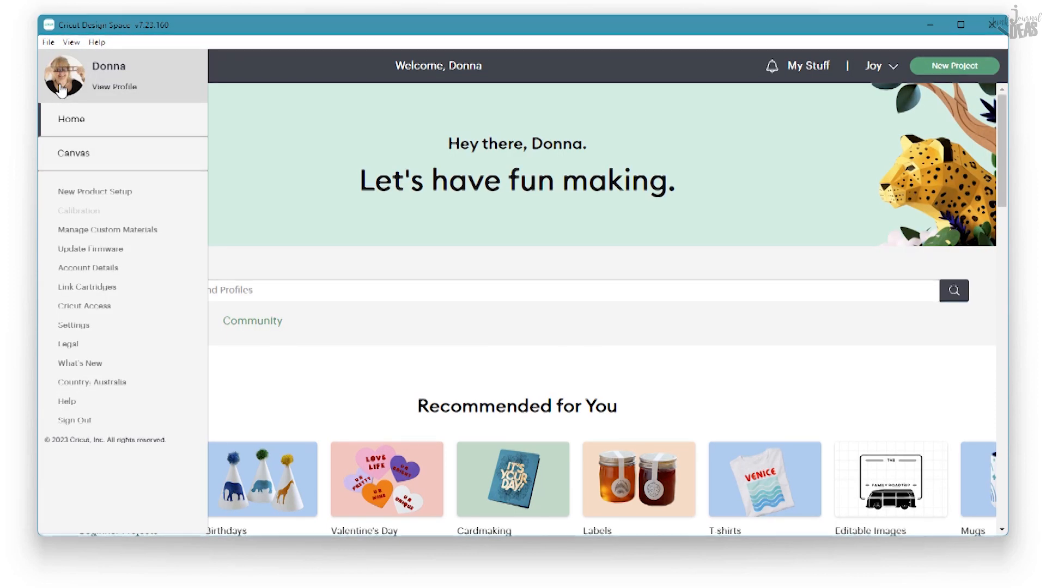